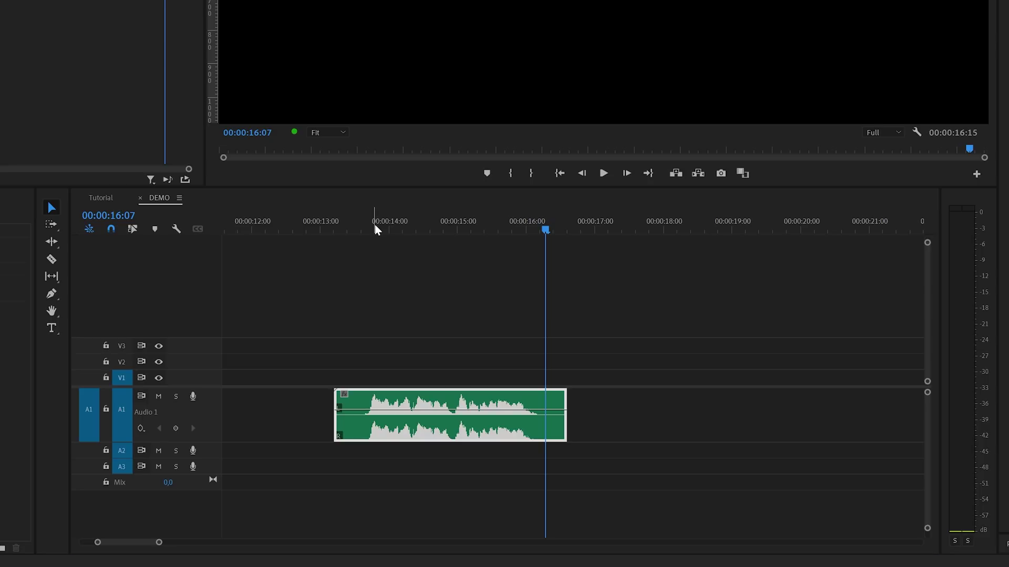
# Play the voiceover clip from its start to hear the original voice.
pyautogui.moveTo(376, 229); pyautogui.dragTo(354, 232)
pyautogui.press('space')
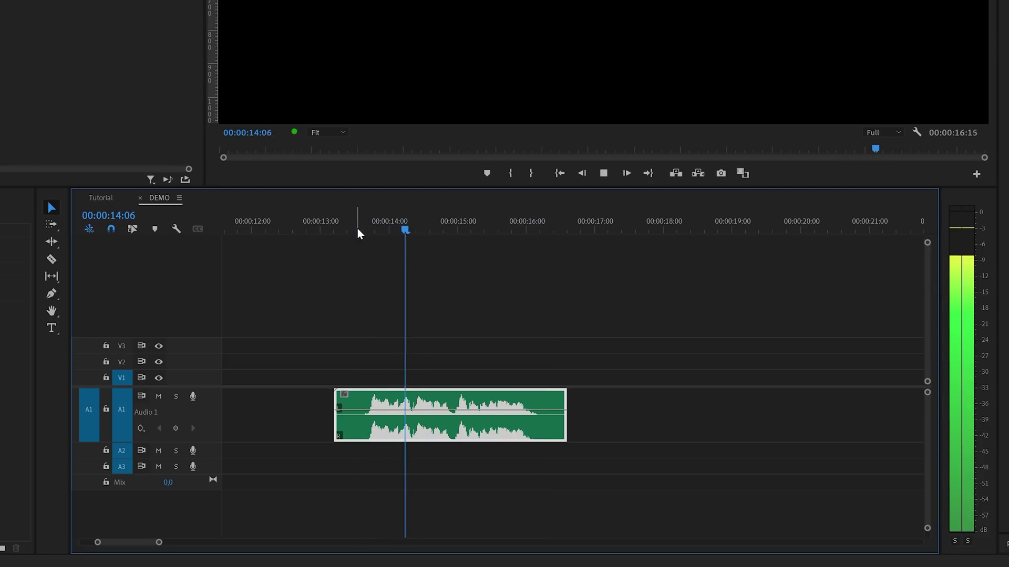
pyautogui.press('space')
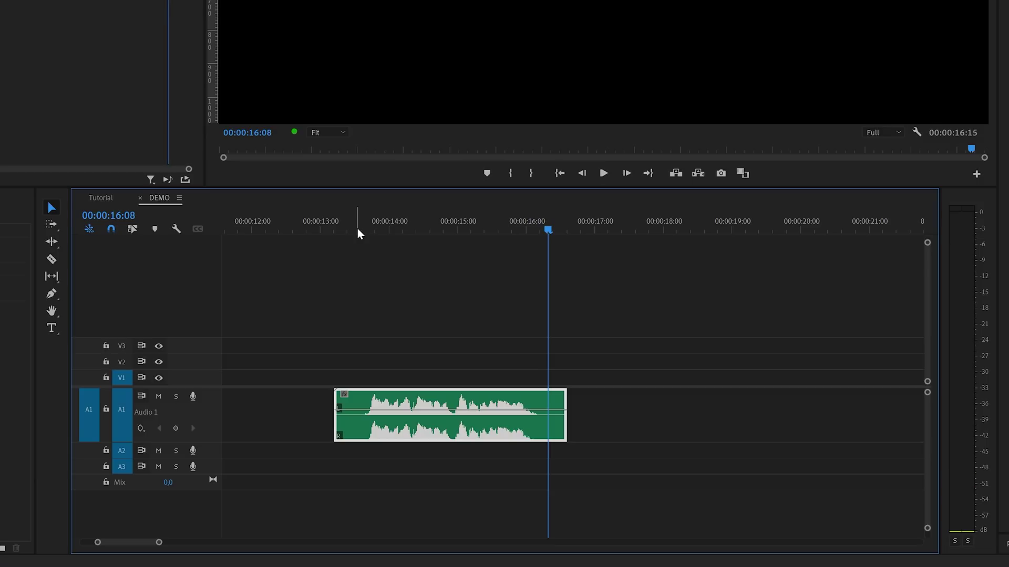
# Search 'pitch' in Effects and apply Pitch Shifter to the Audio 1 clip.
pyautogui.click(0, 215)
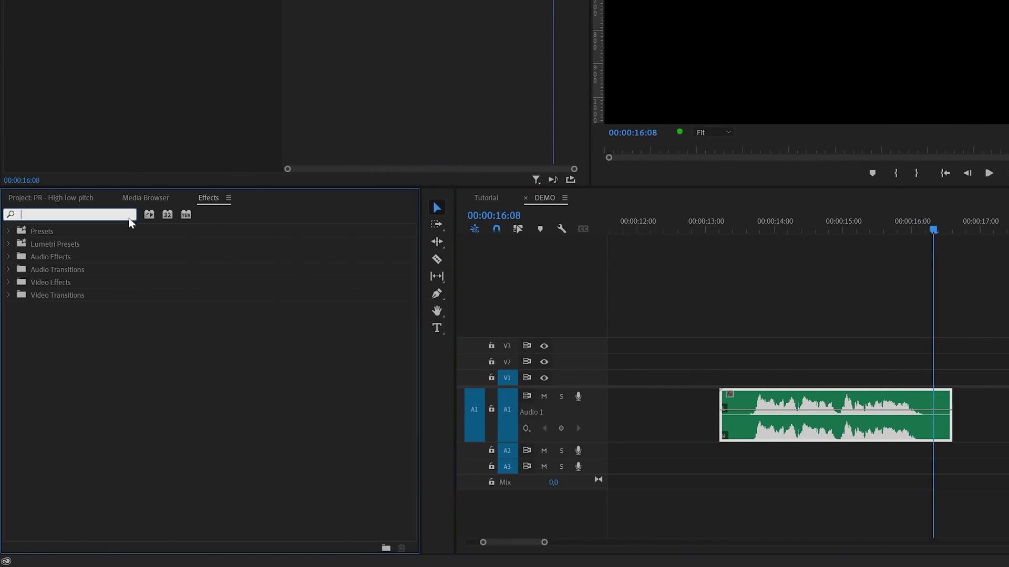
pyautogui.write('pitch')
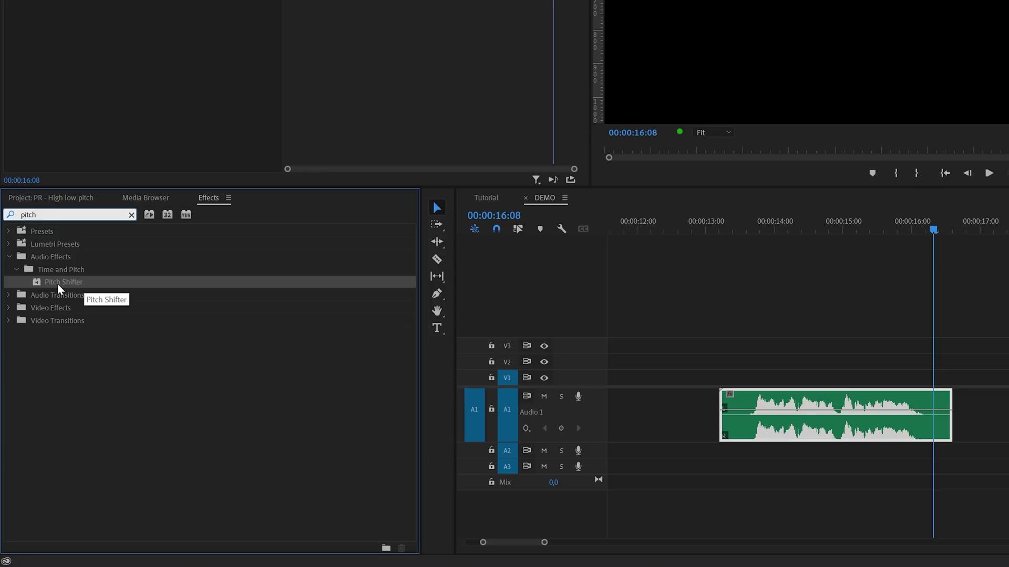
pyautogui.moveTo(58, 283); pyautogui.dragTo(742, 403)
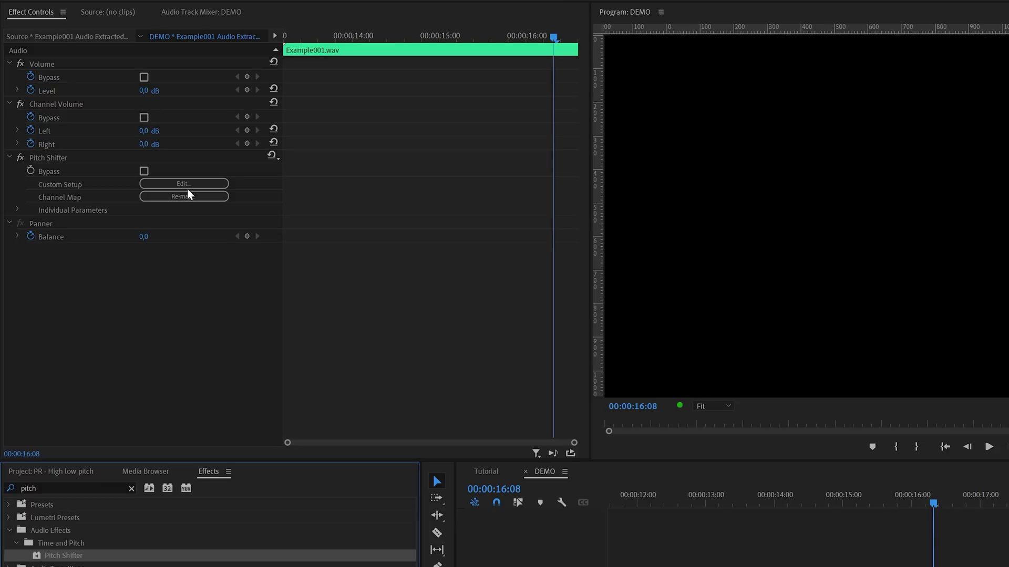
# Open the Pitch Shifter Custom Setup editor for Example001.wav.
pyautogui.click(188, 185)
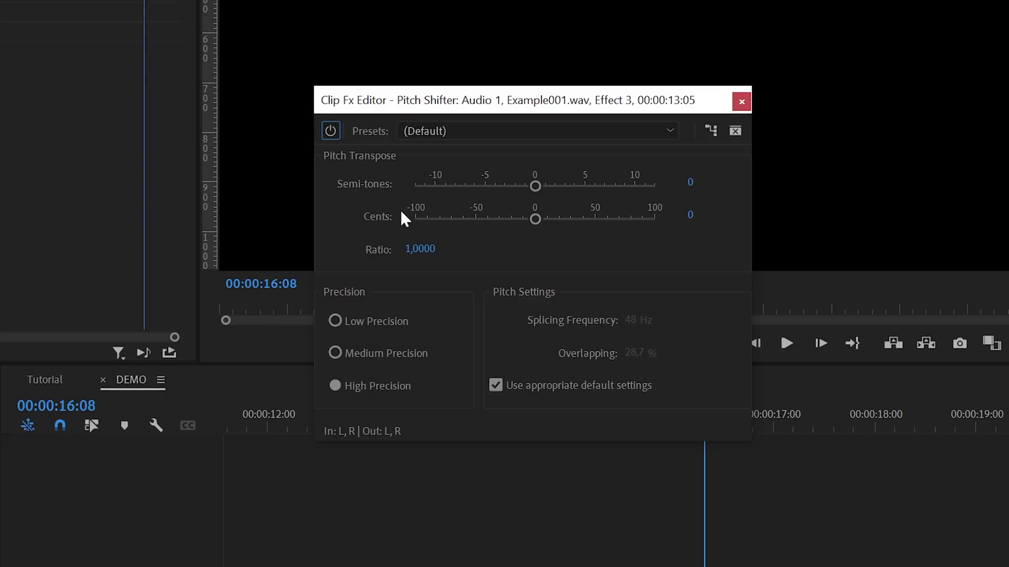
# Set Pitch Shifter Semi-tones to -5 (ratio 0.7492) and play the lowered clip.
pyautogui.moveTo(534, 188); pyautogui.dragTo(487, 188)
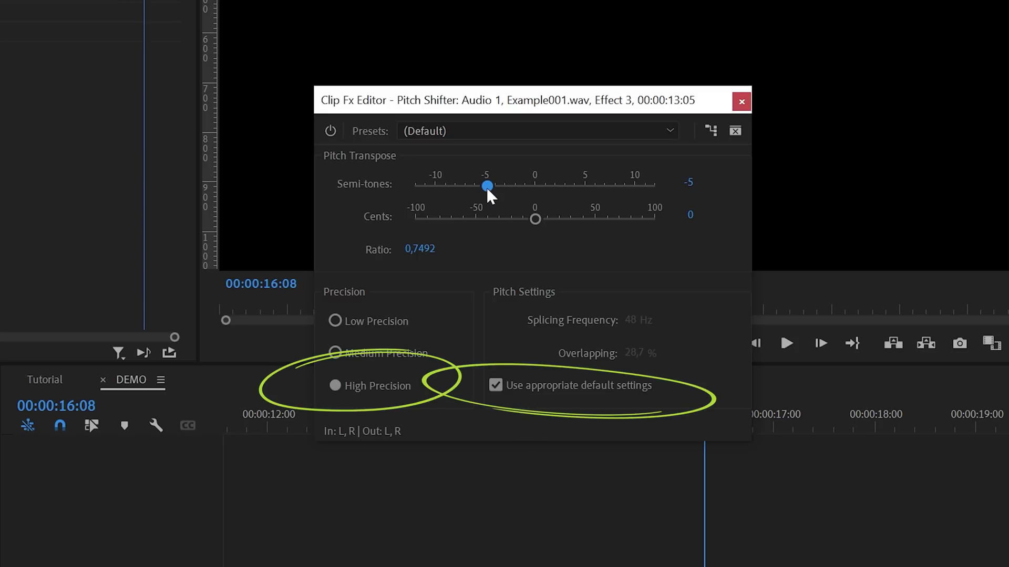
pyautogui.moveTo(479, 112); pyautogui.dragTo(476, 38)
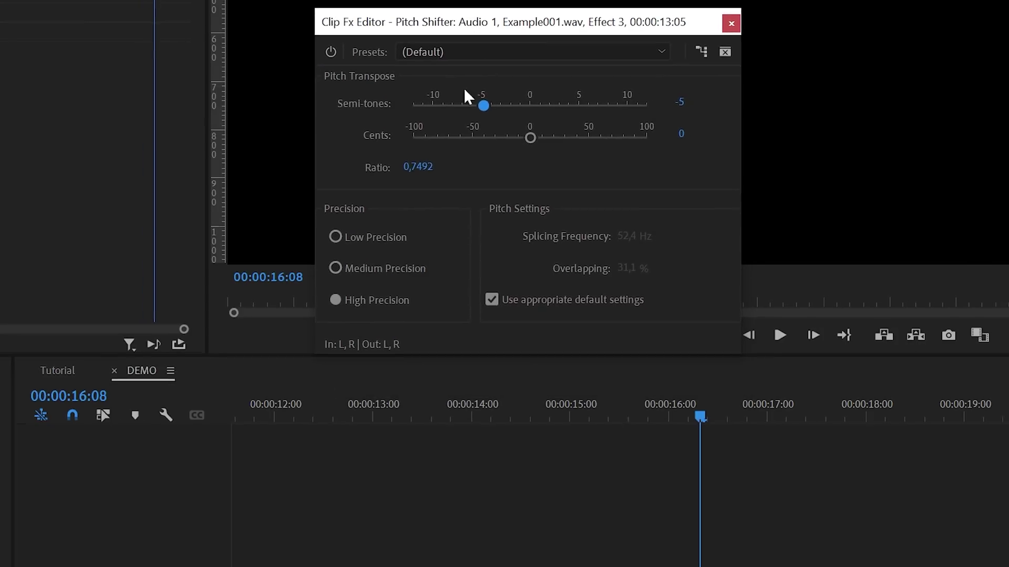
pyautogui.click(425, 418)
pyautogui.press('space')
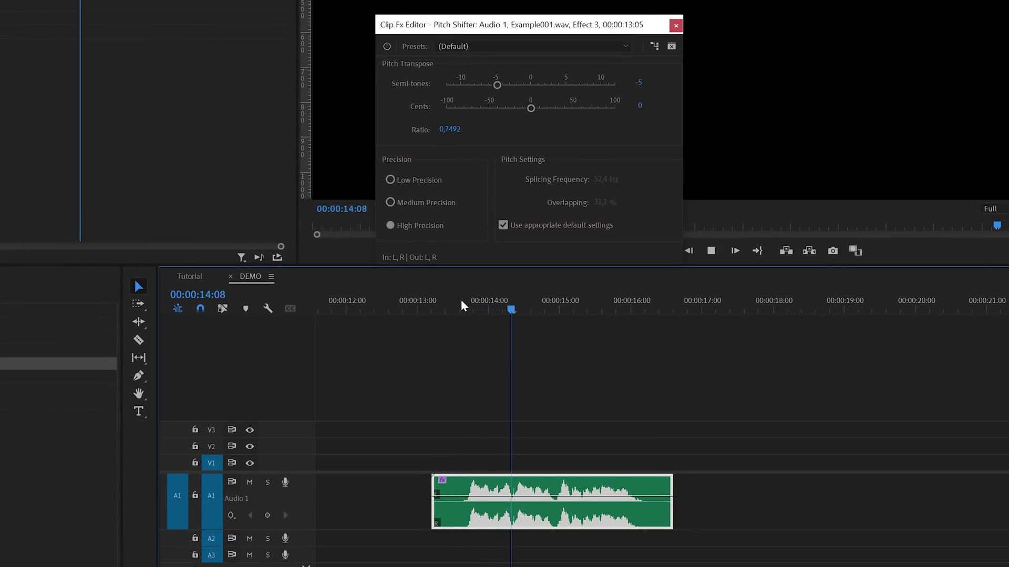
pyautogui.press('space')
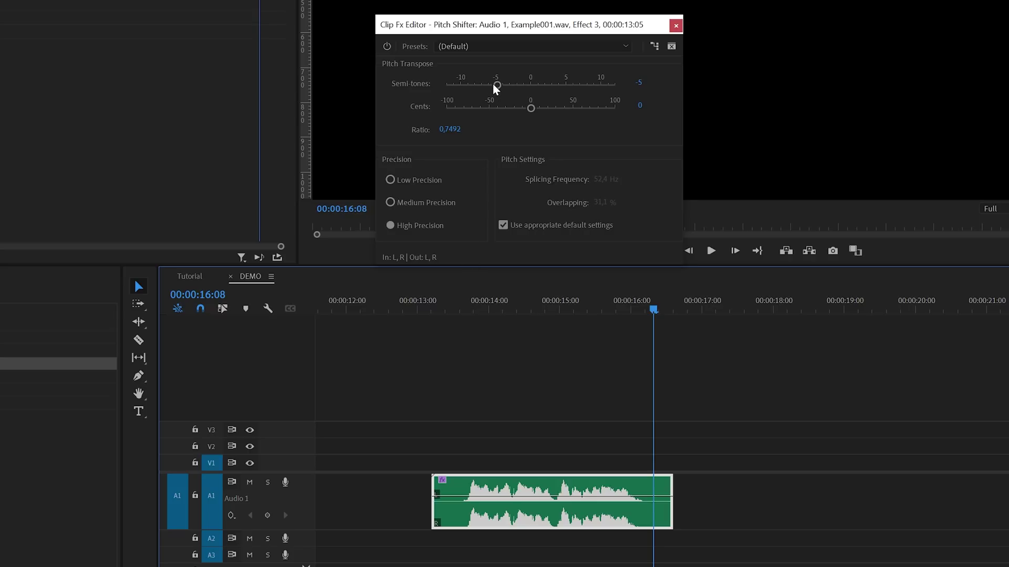
# Change Semi-tones to +8 (ratio 1.5874) and play the raised voiceover.
pyautogui.moveTo(497, 84); pyautogui.dragTo(533, 89)
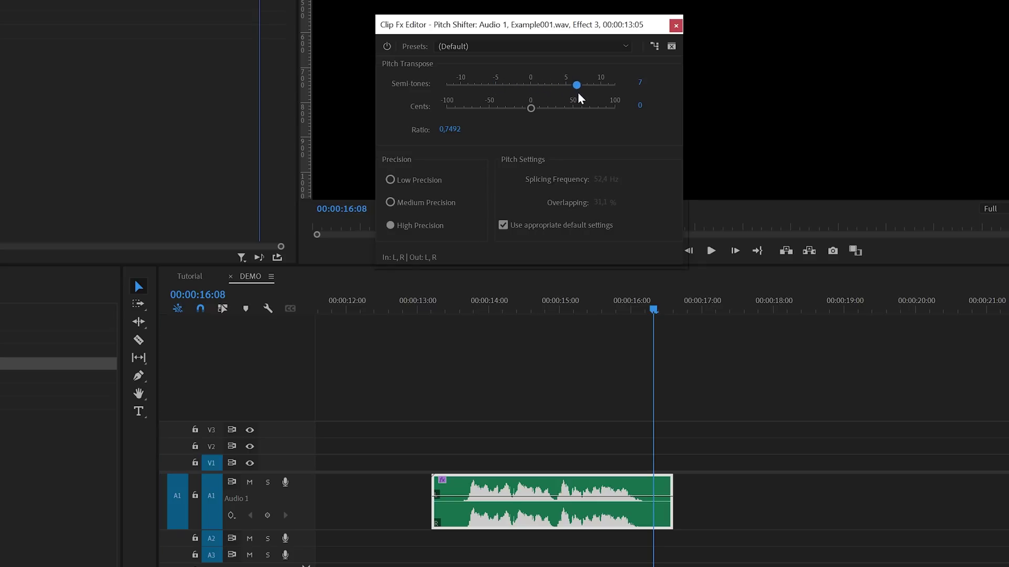
pyautogui.moveTo(587, 93); pyautogui.dragTo(586, 93)
pyautogui.click(431, 303)
pyautogui.press('space')
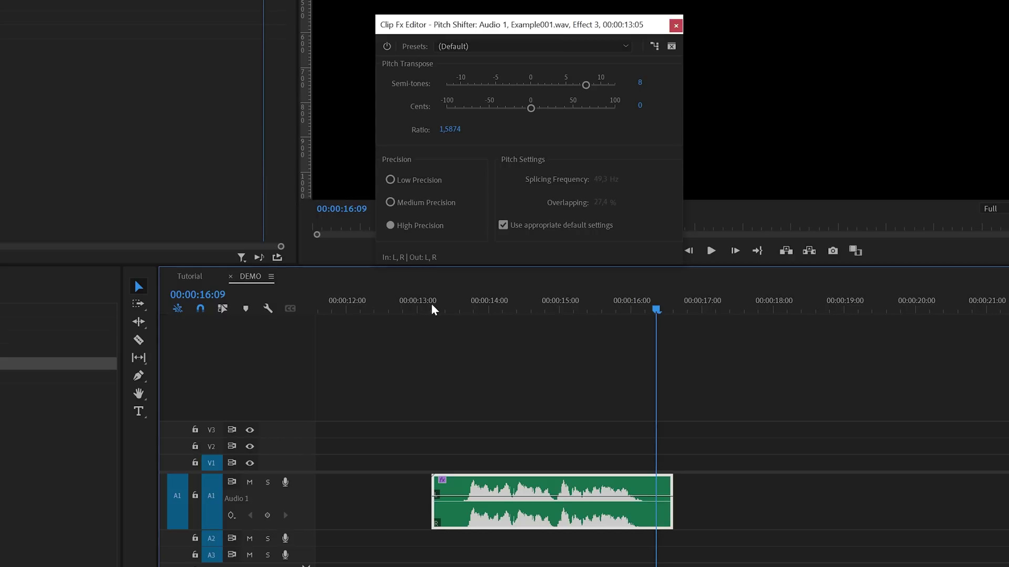
# Remove Pitch Shifter from the clip and send it to Adobe Audition with Edit Clip In Adobe Audition.
pyautogui.click(676, 26)
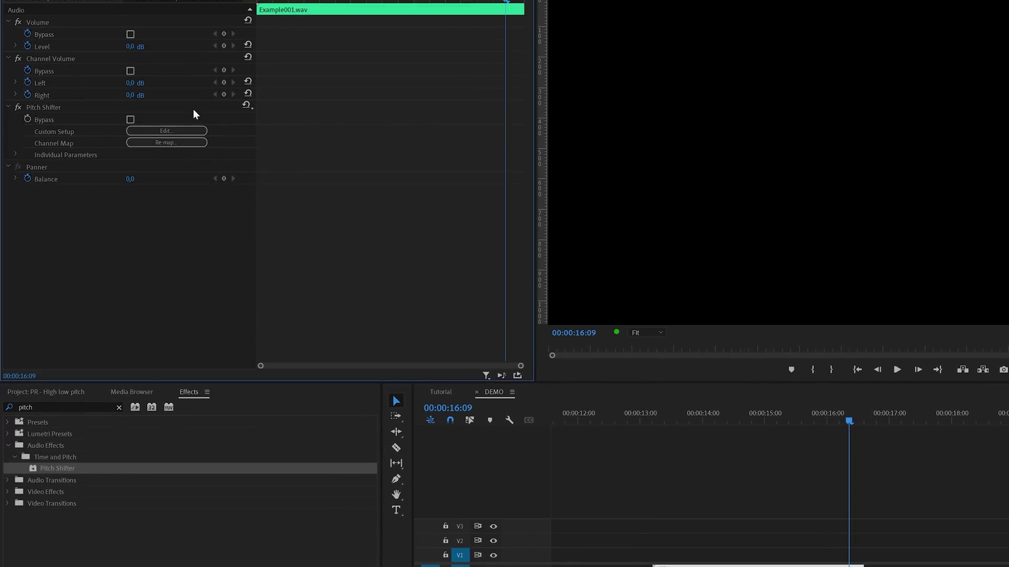
pyautogui.click(49, 107)
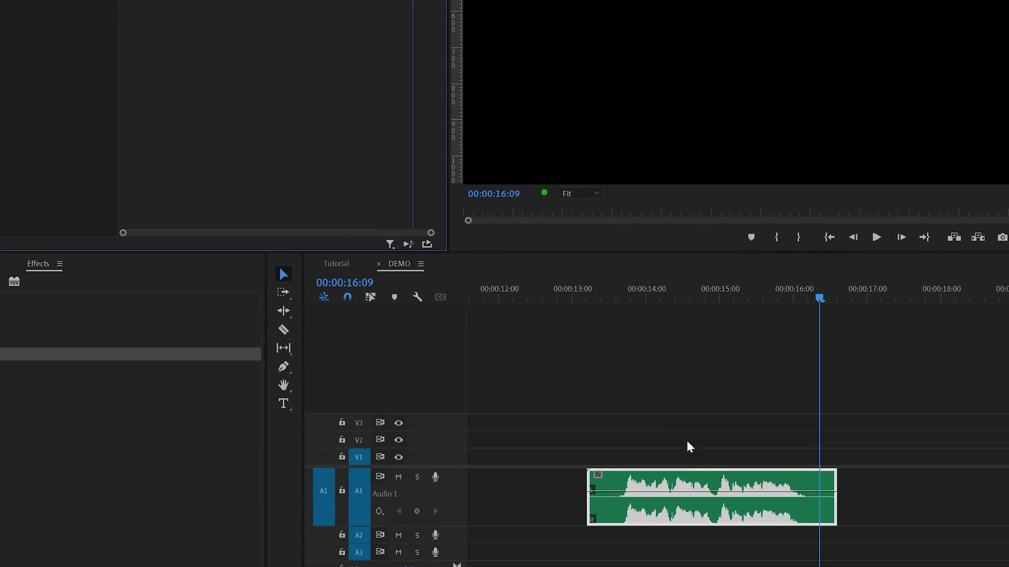
pyautogui.click(710, 476)
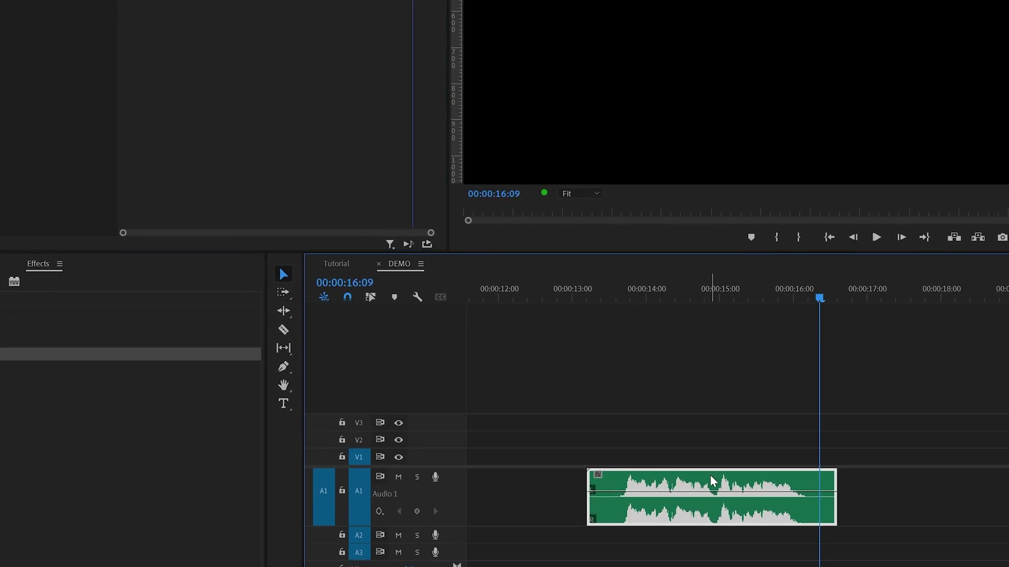
pyautogui.rightClick(710, 475)
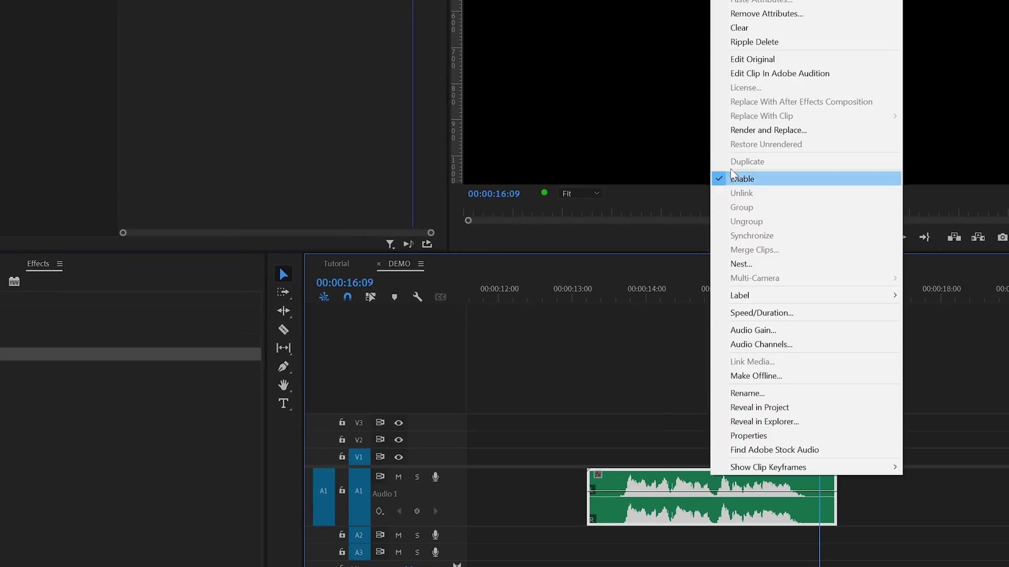
pyautogui.click(765, 74)
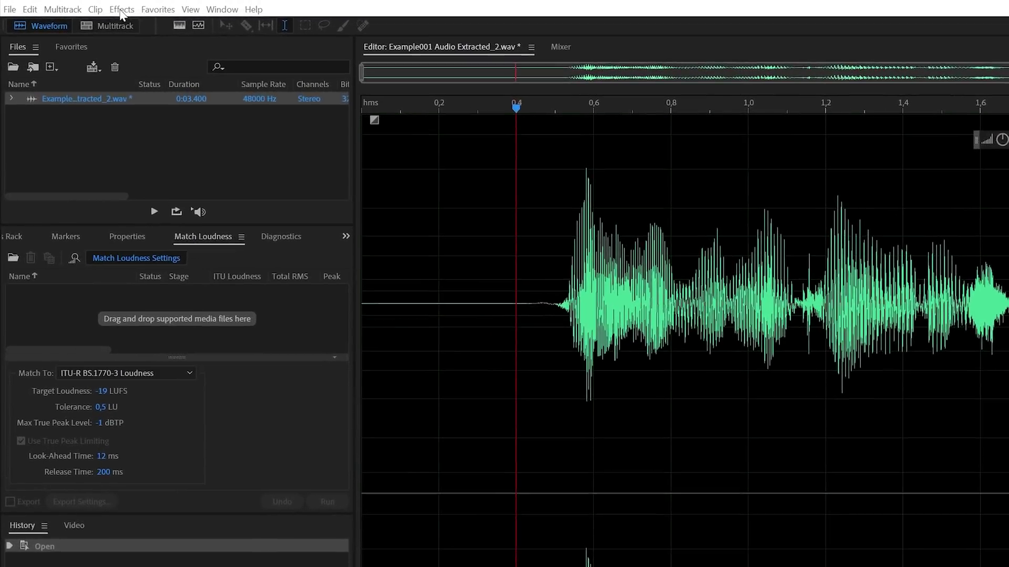
# Open Stretch and Pitch (process) and choose the Lower Pitch preset.
pyautogui.click(91, 7)
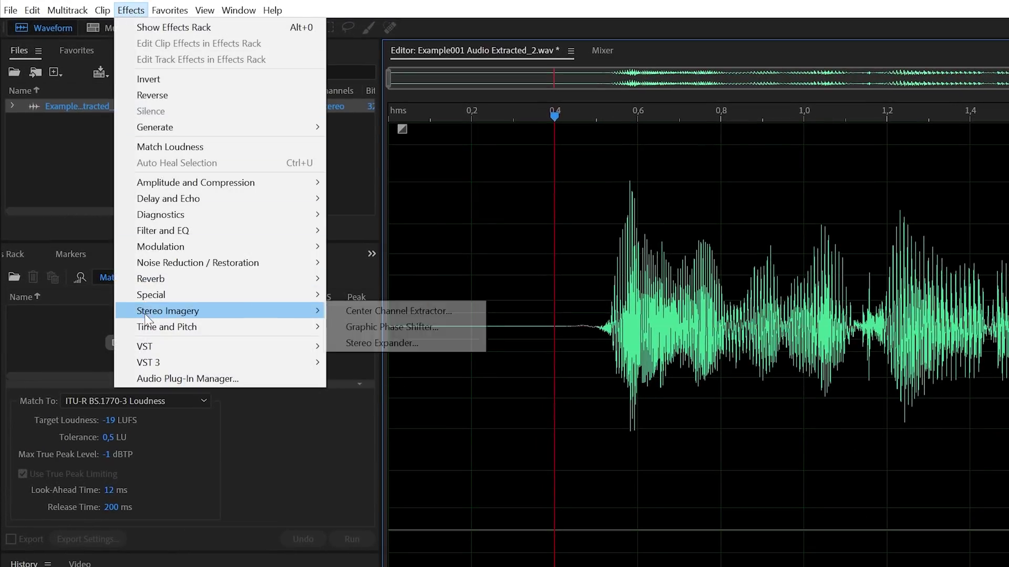
pyautogui.moveTo(147, 329)
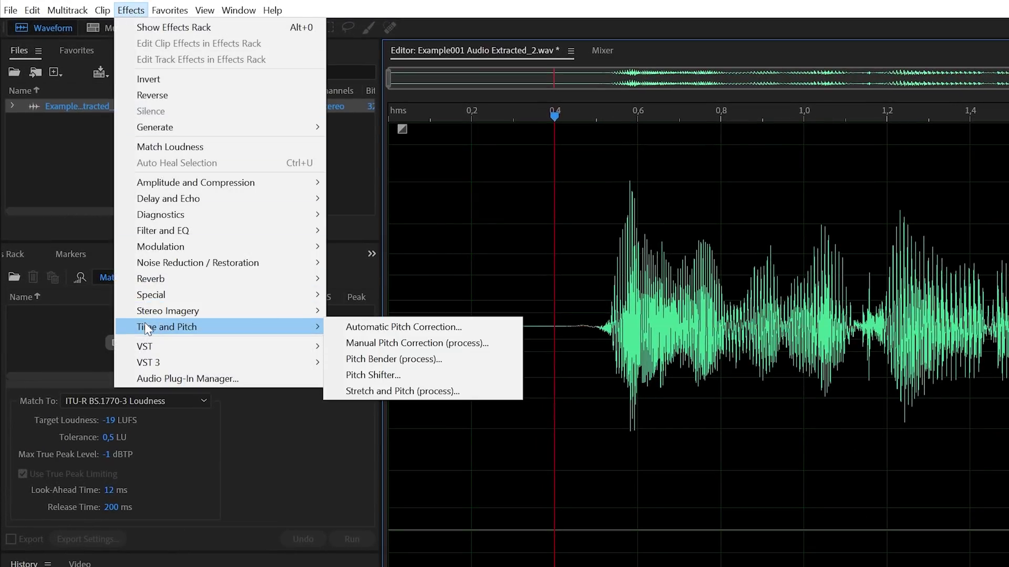
pyautogui.click(388, 394)
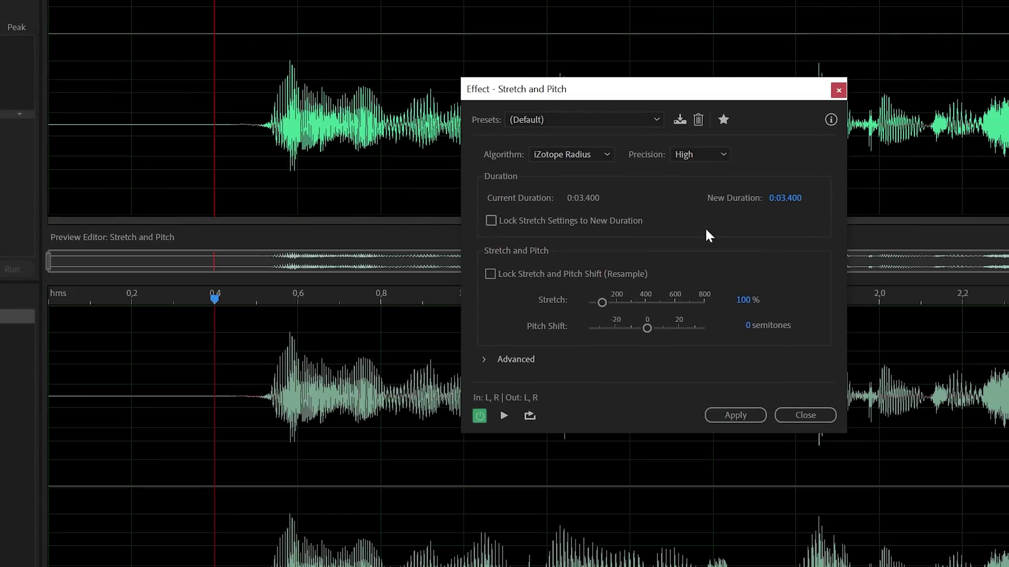
pyautogui.click(598, 120)
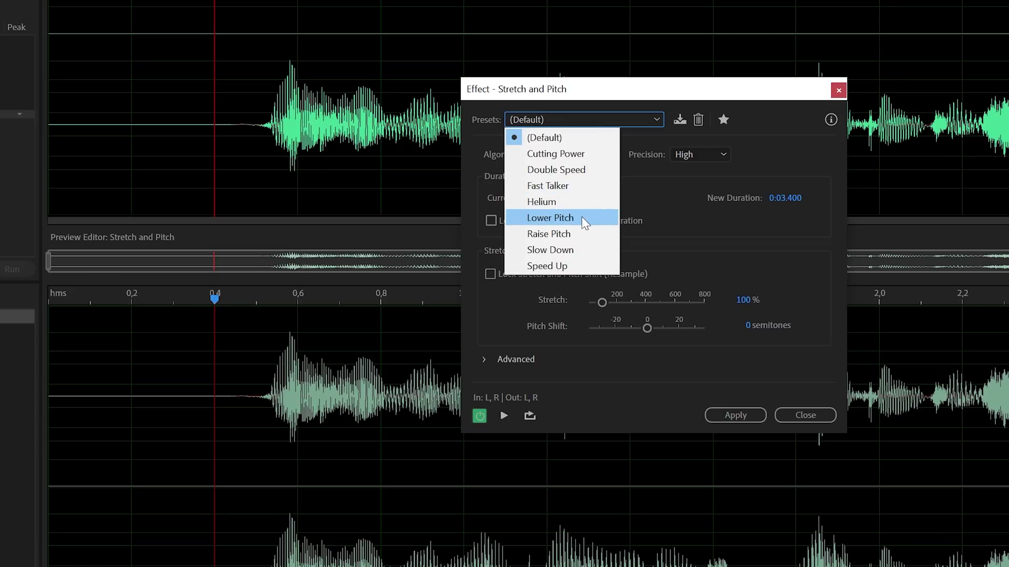
pyautogui.click(549, 217)
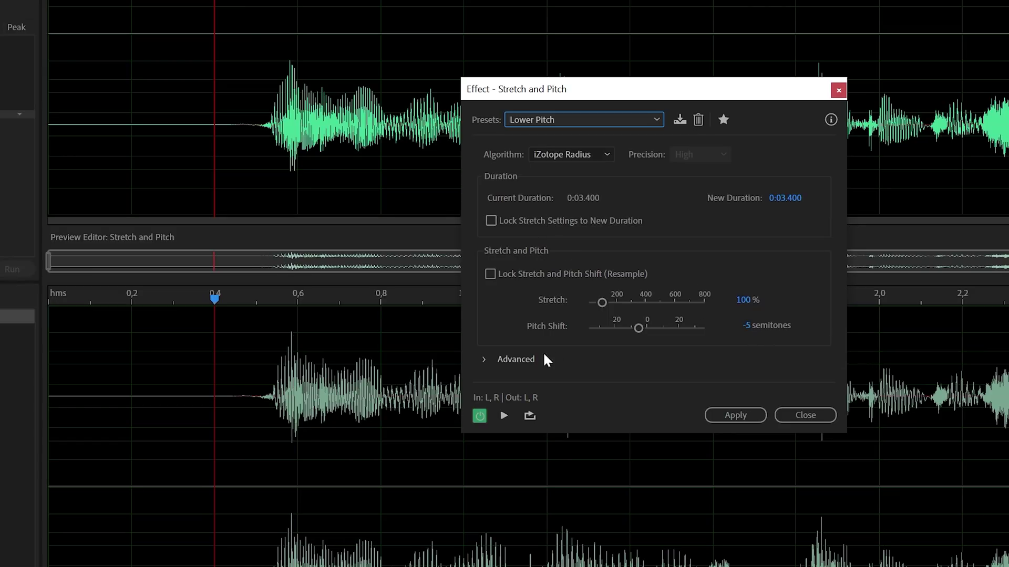
# Keep iZotope Radius as the Advanced algorithm and preview the -5 semitone voiceover.
pyautogui.click(486, 359)
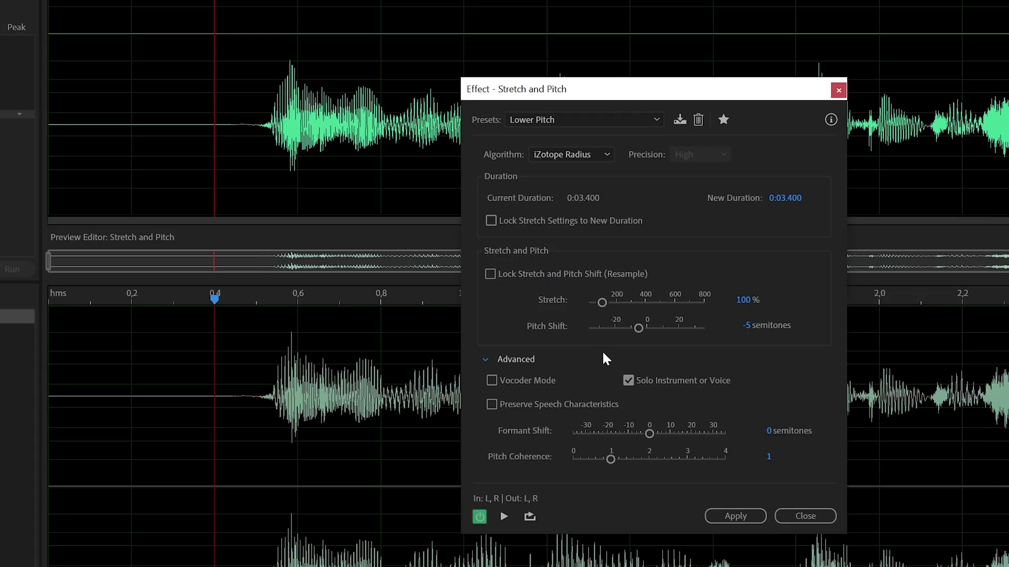
pyautogui.click(570, 153)
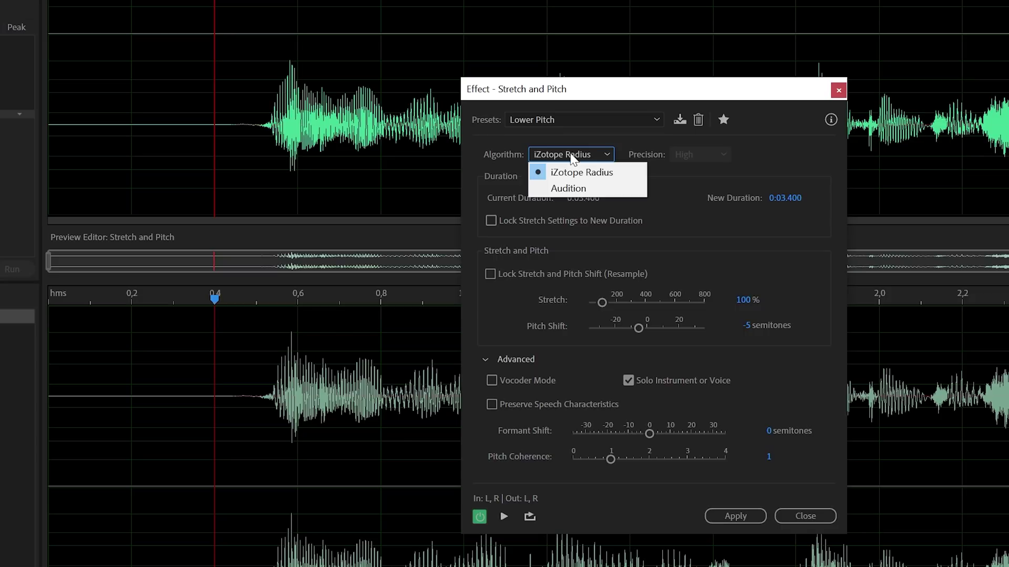
pyautogui.click(571, 154)
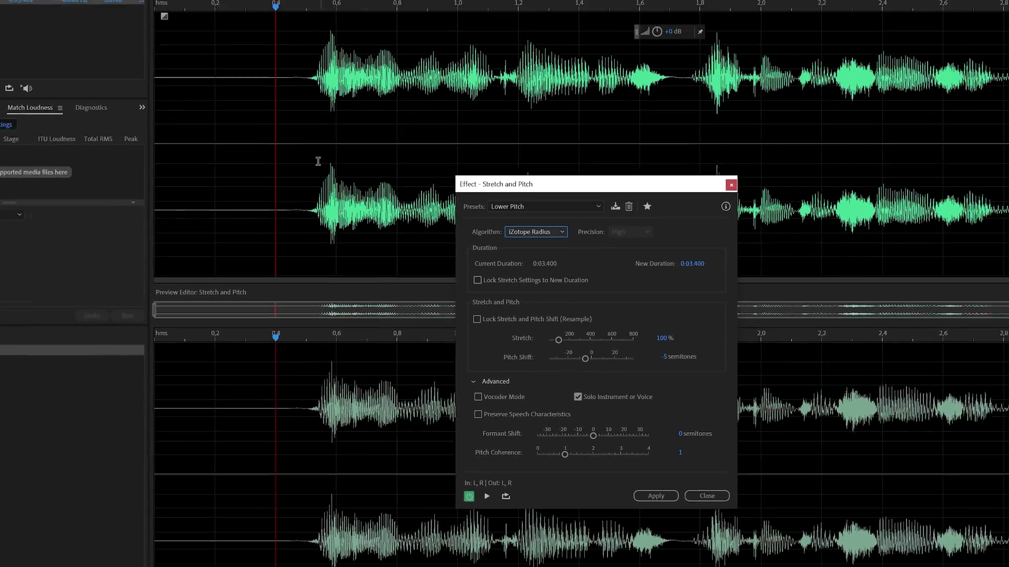
pyautogui.press('space')
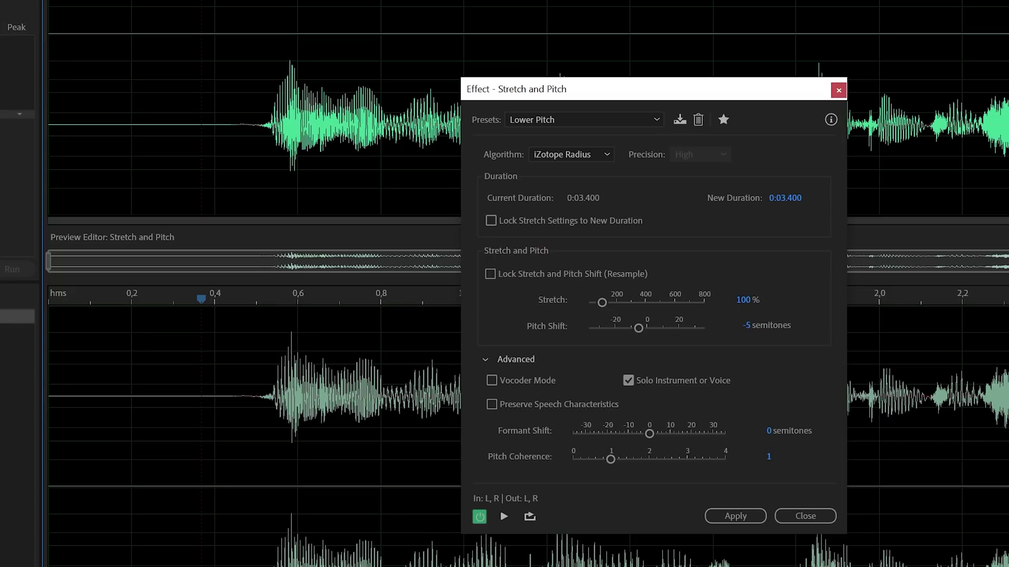
# Switch to the Helium preset (+8 semitones) and preview from about 0.47 seconds.
pyautogui.click(546, 123)
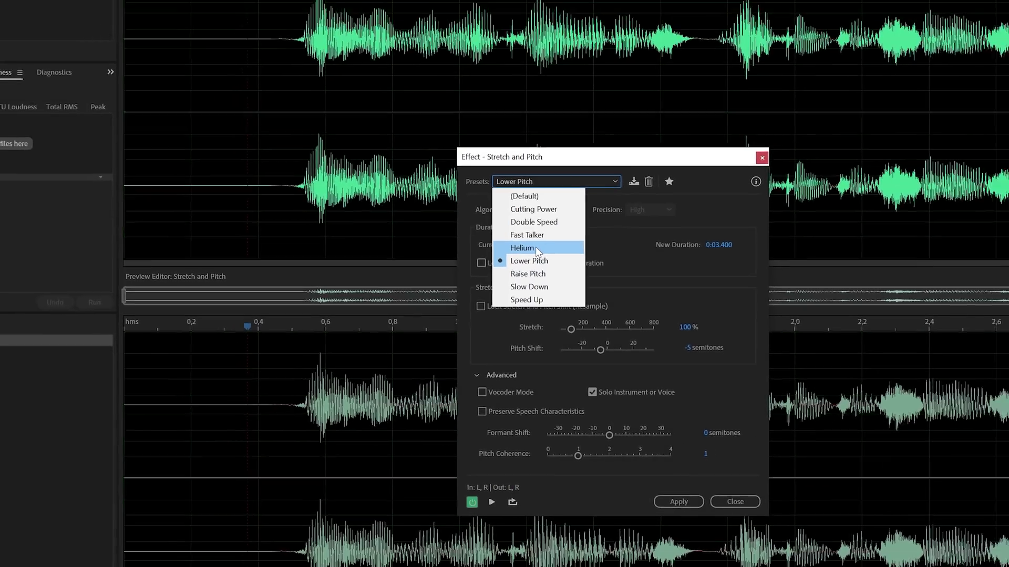
pyautogui.click(559, 201)
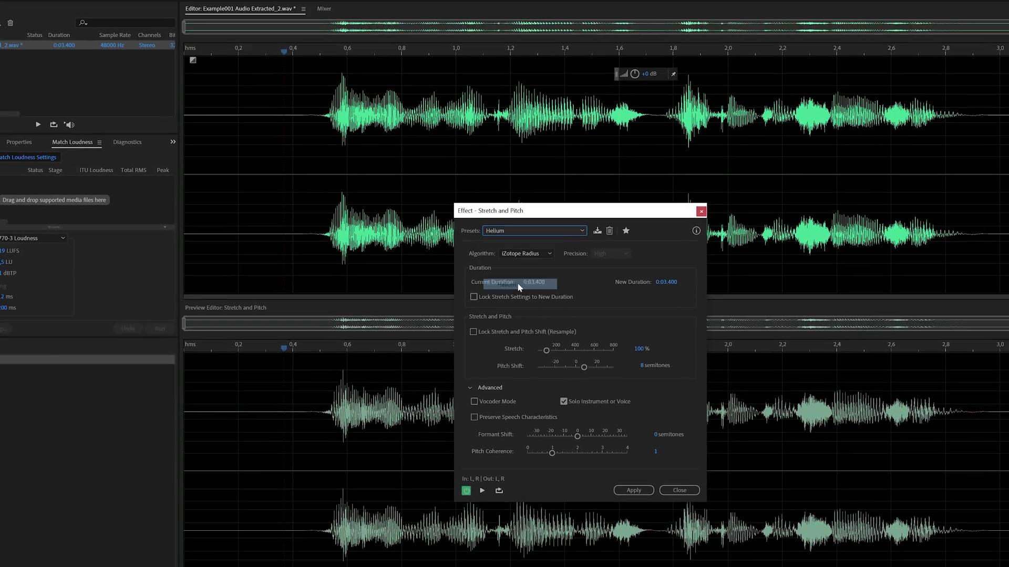
pyautogui.click(312, 148)
pyautogui.press('space')
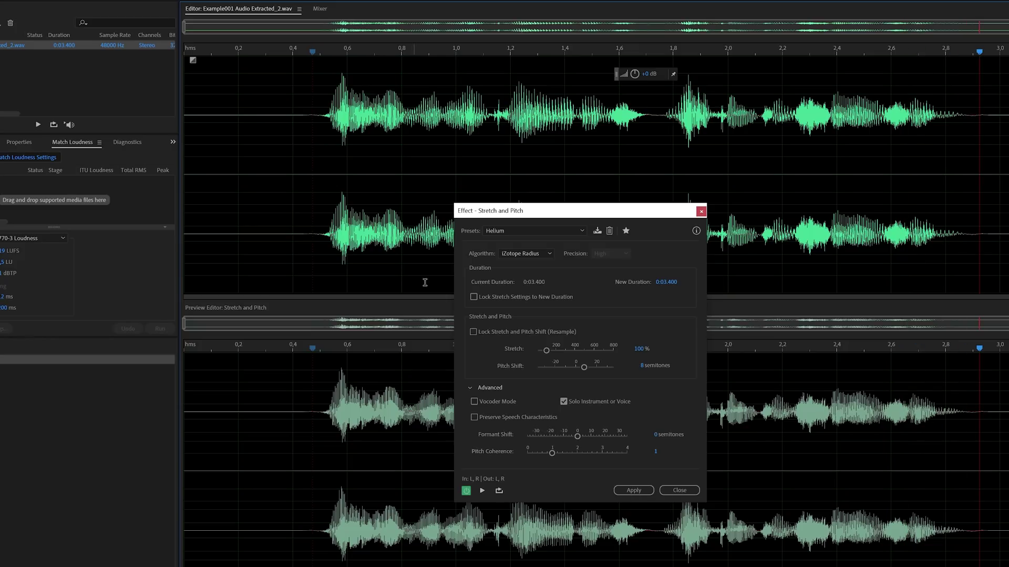
# Apply the Helium pitch change and save the audio file.
pyautogui.click(625, 490)
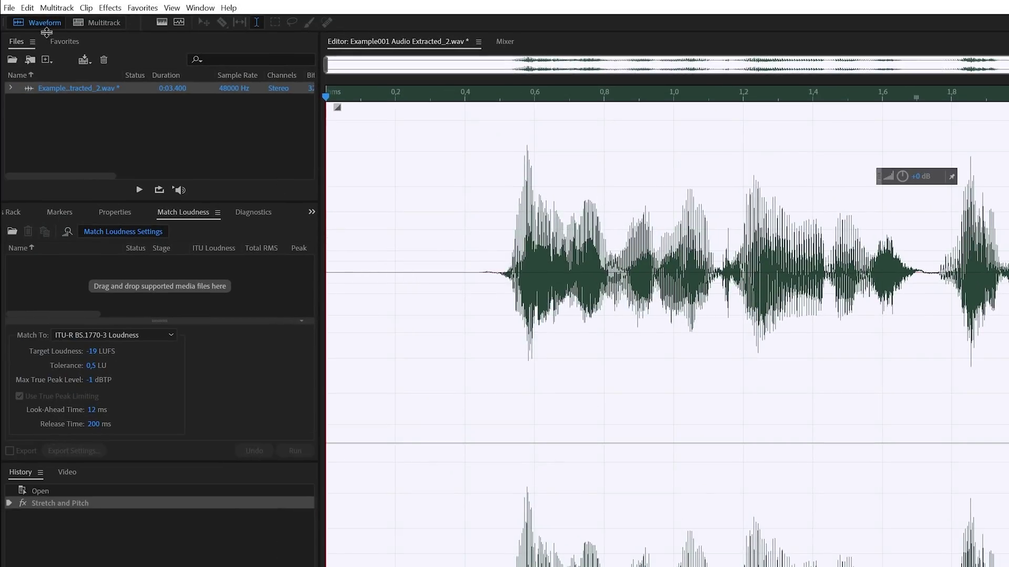
pyautogui.click(9, 7)
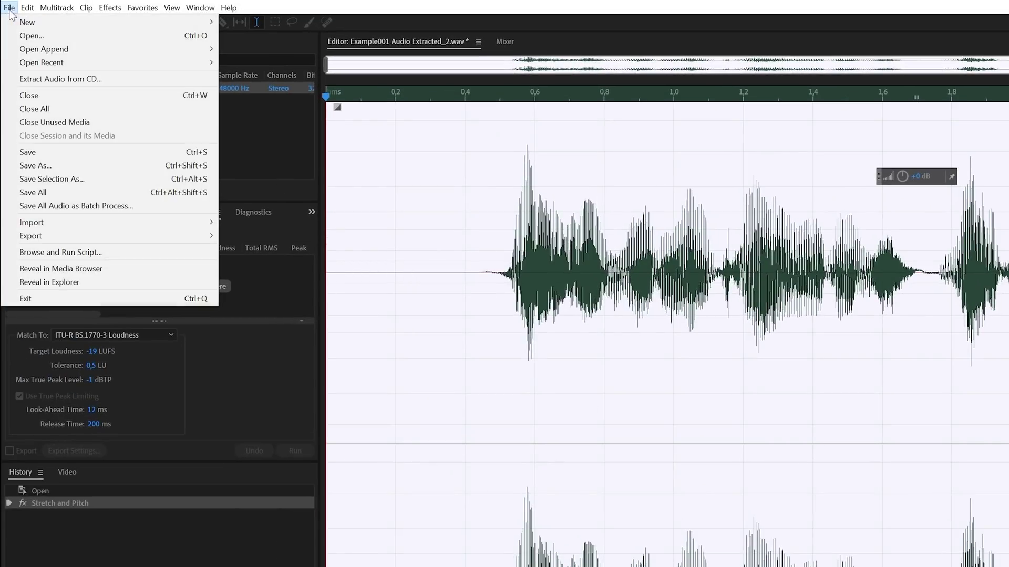
pyautogui.click(27, 152)
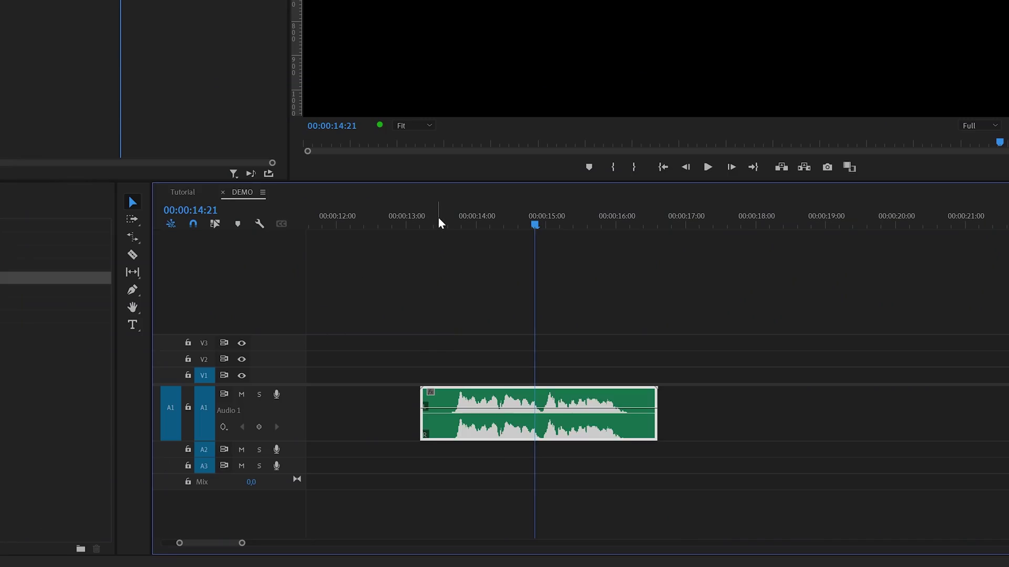
pyautogui.click(438, 217)
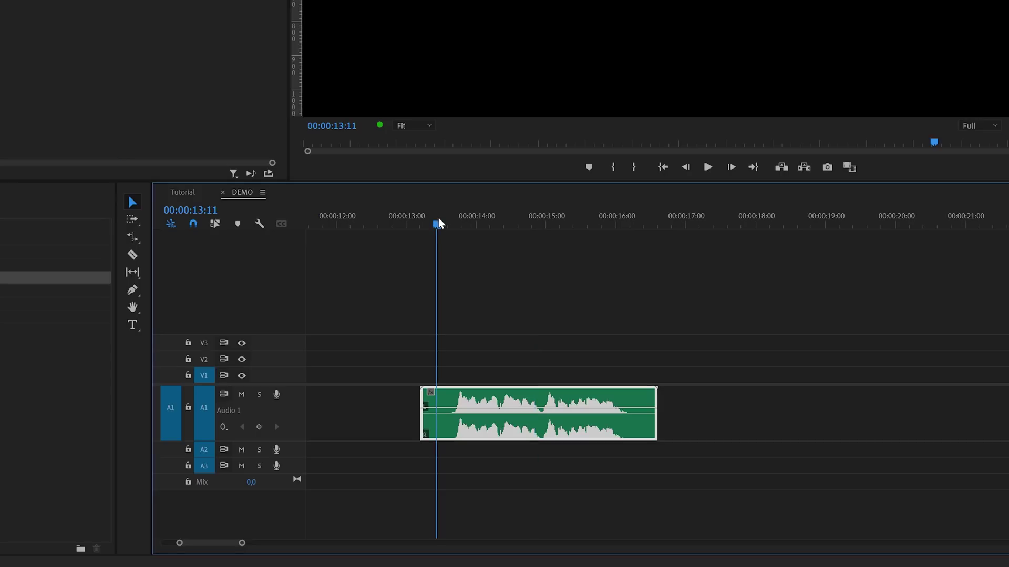
pyautogui.press('space')
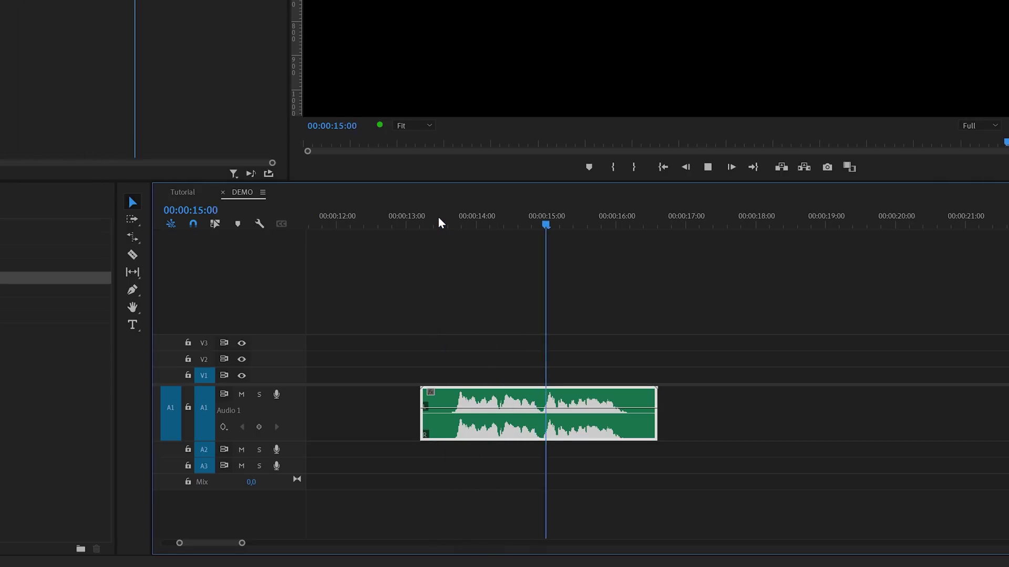
pyautogui.press('space')
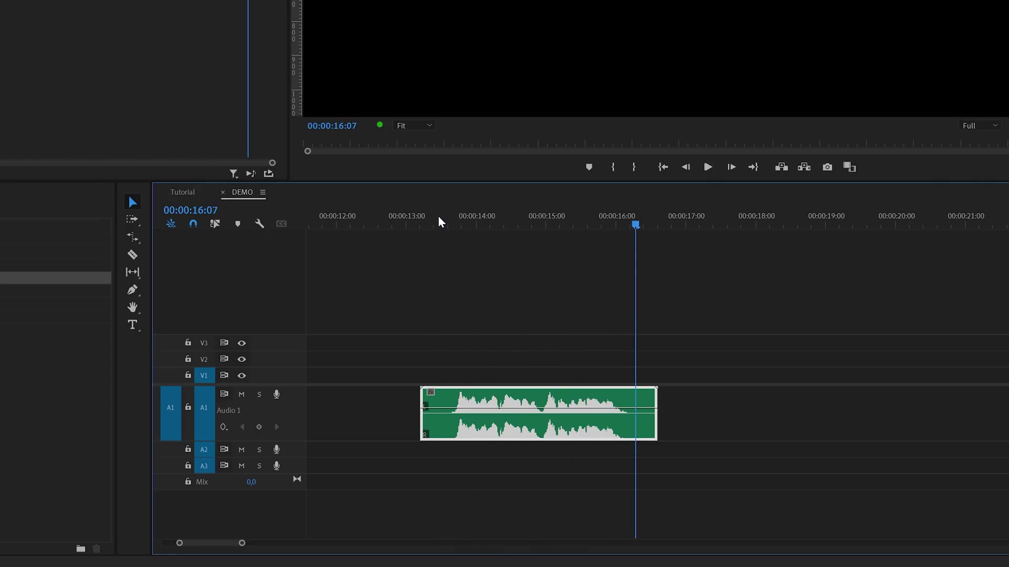